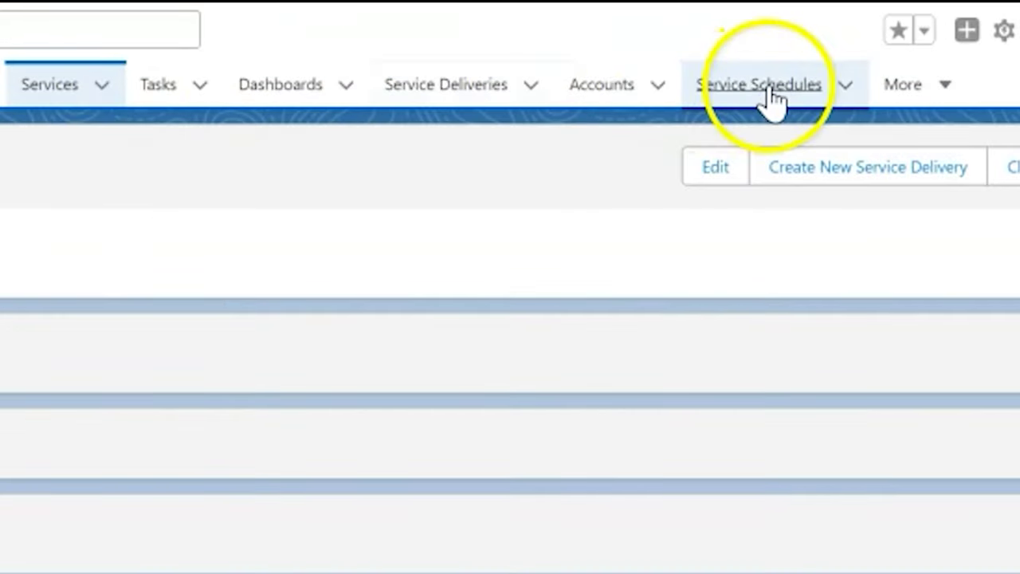
Start a new service schedule from the Financial Coaching service record
left_click(770, 89)
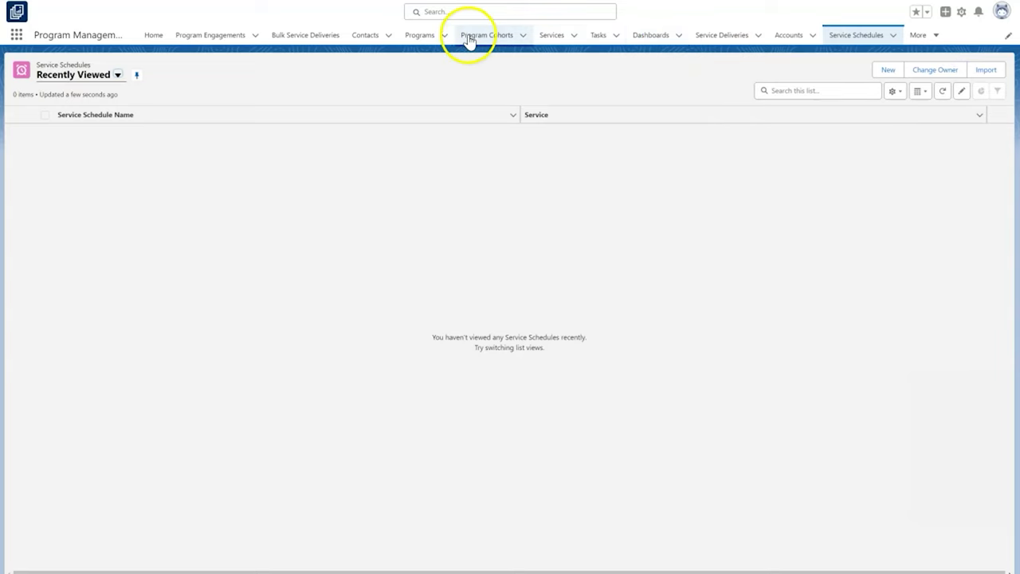
left_click(50, 84)
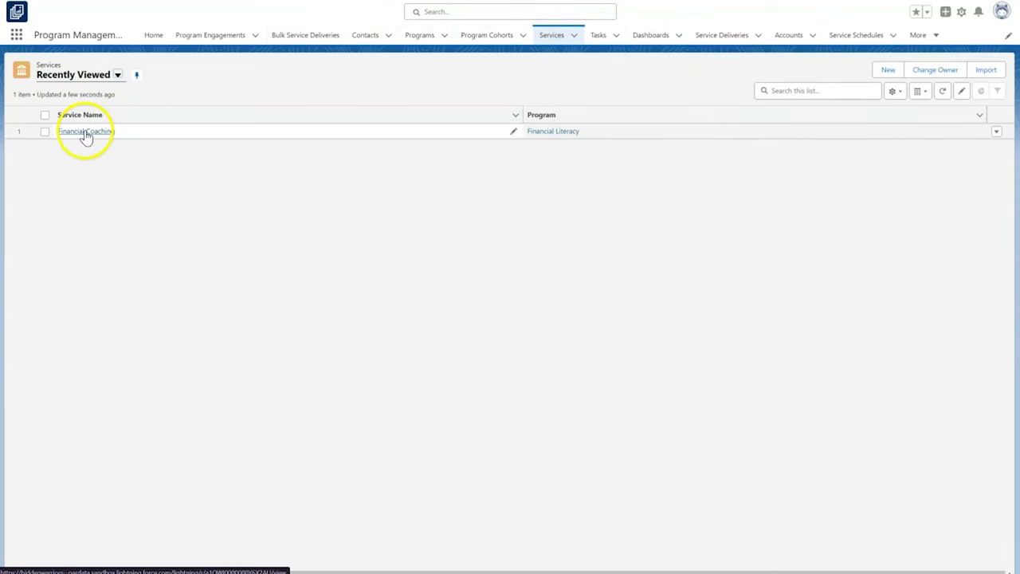
left_click(85, 131)
left_click(983, 150)
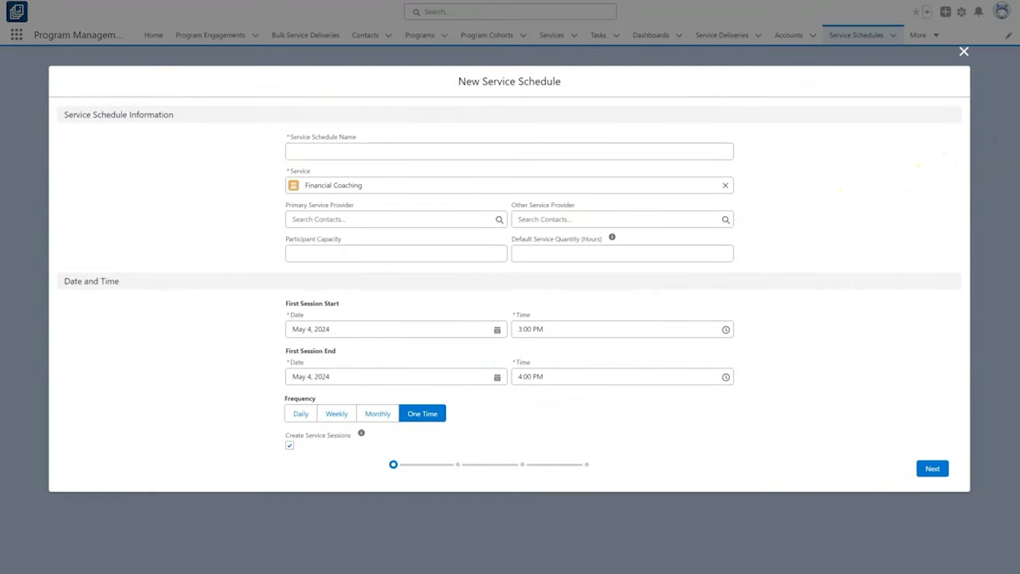
Name the schedule 'Financial Coaching Class 101 - Wednesdays 6-8pm' and choose the matching contact as primary provider
left_click(596, 146)
type("Financial Coaching Class 101 - Wednesdays 6-8pm")
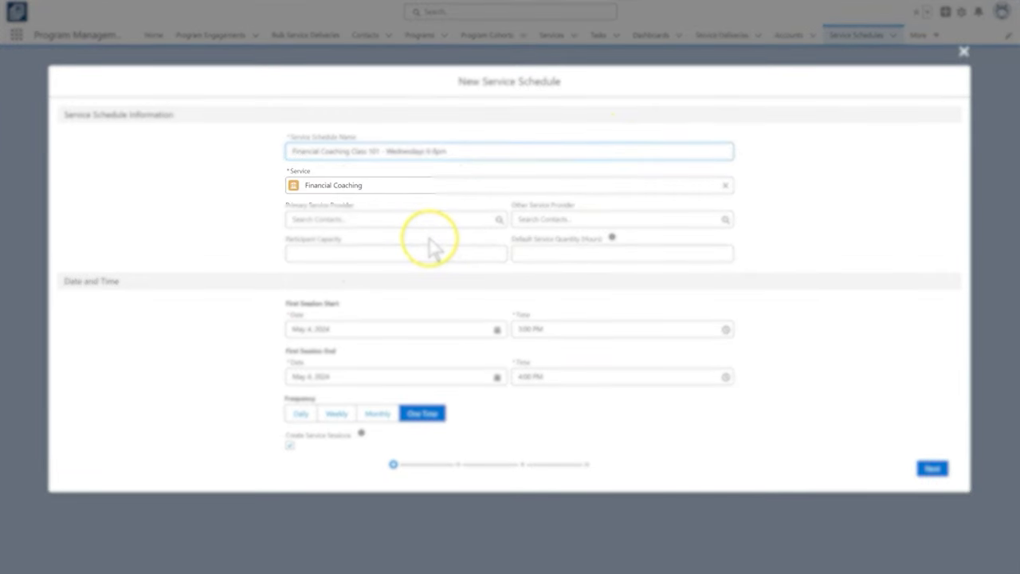
left_click(352, 220)
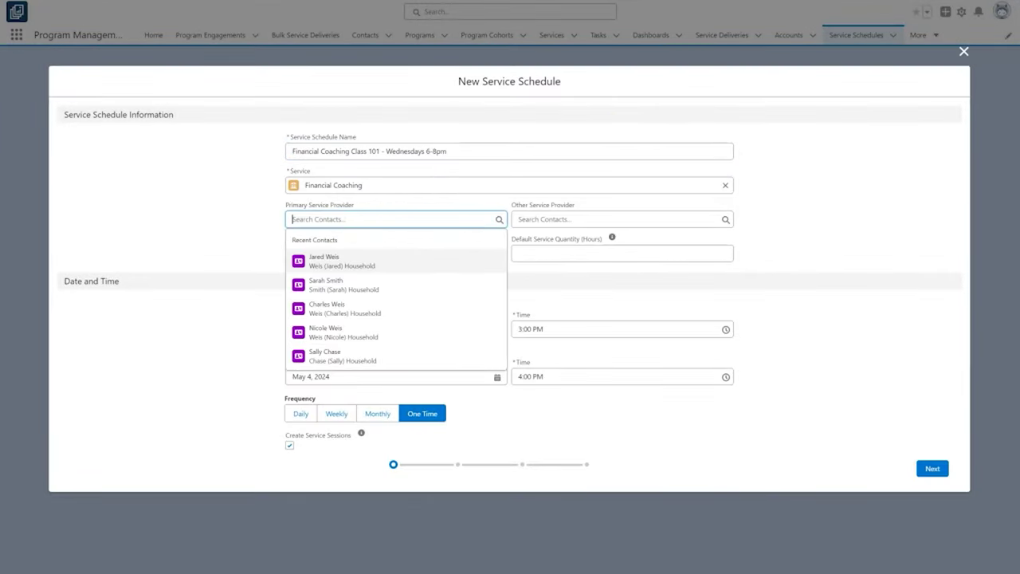
type("roberto")
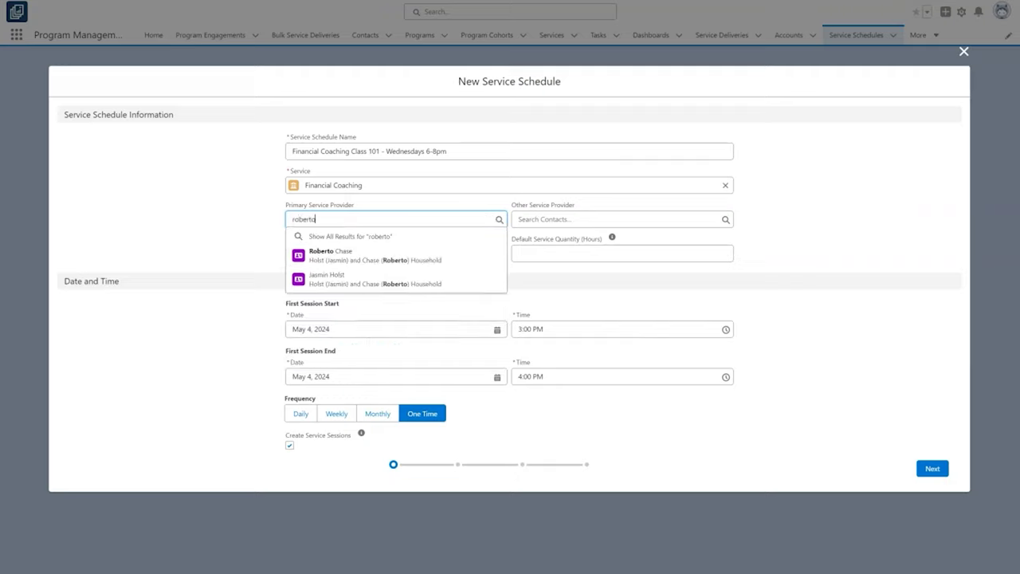
left_click(405, 254)
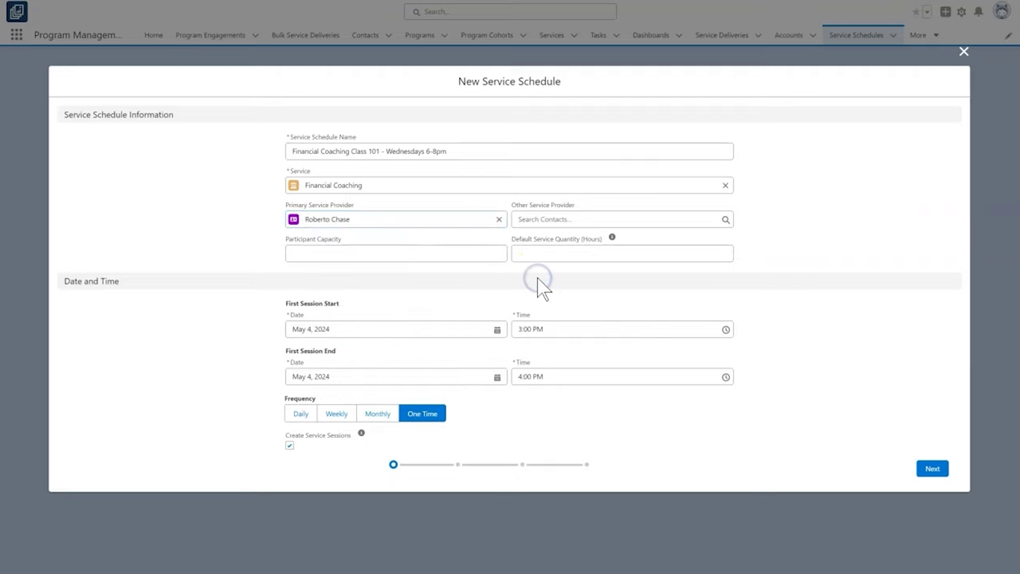
Set the participant capacity to 10
key("Tab")
type("10")
left_click(398, 280)
left_click(497, 330)
Set the first session to January 8, 2025, from 6:00 PM to 8:00 PM
left_click(488, 357)
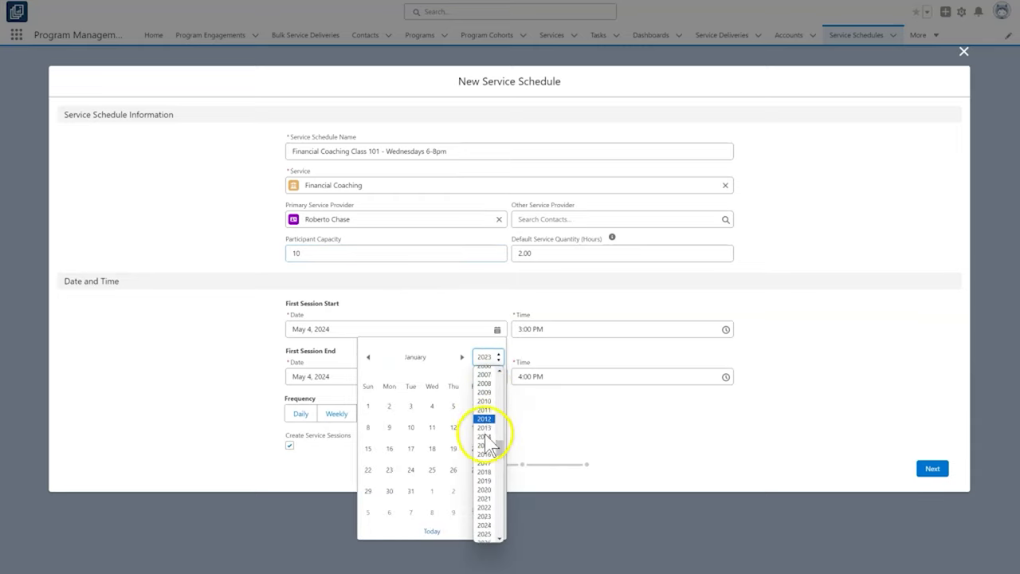
scroll(488, 442, "down", 4)
left_click(485, 451)
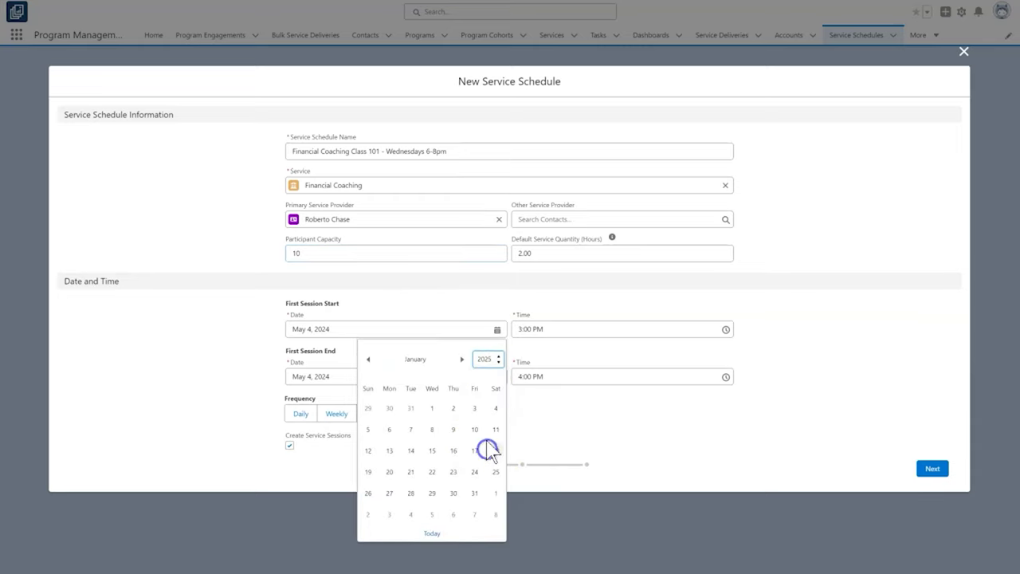
left_click(426, 430)
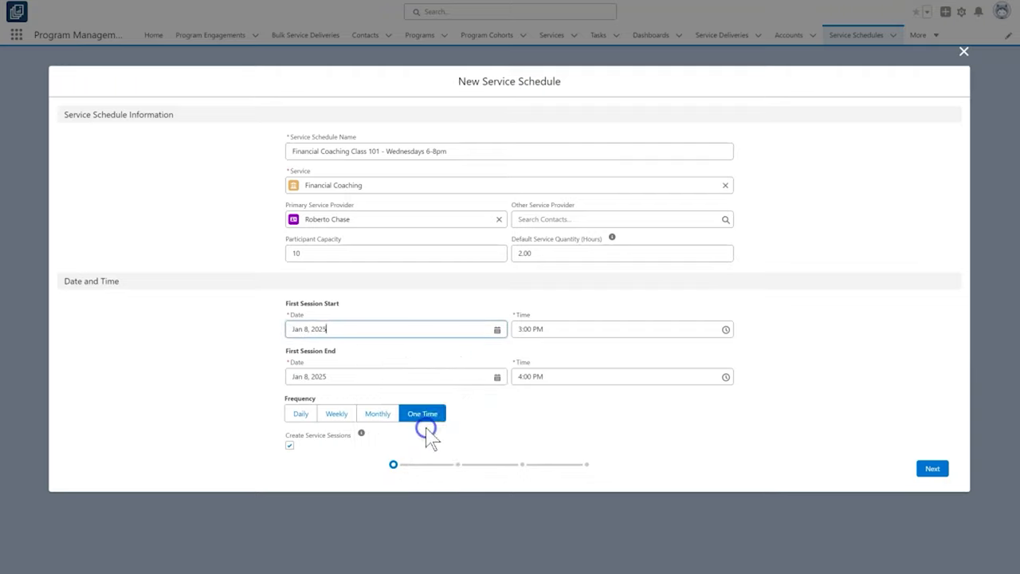
left_click(542, 329)
left_click(572, 403)
left_click(568, 376)
scroll(568, 448, "down", 3)
left_click(567, 454)
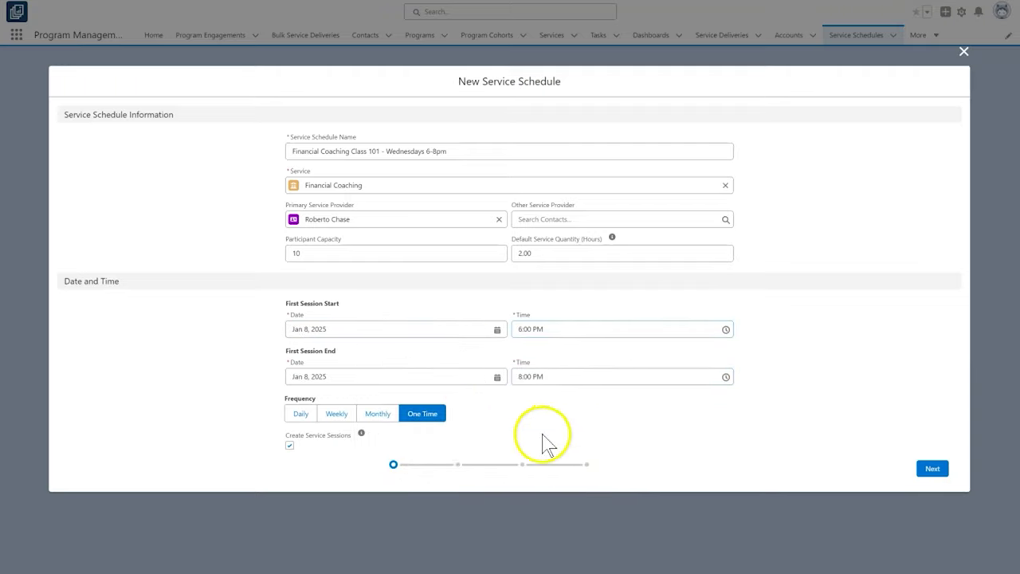
Make the schedule repeat weekly on Wednesdays, ending after 12 sessions
left_click(346, 412)
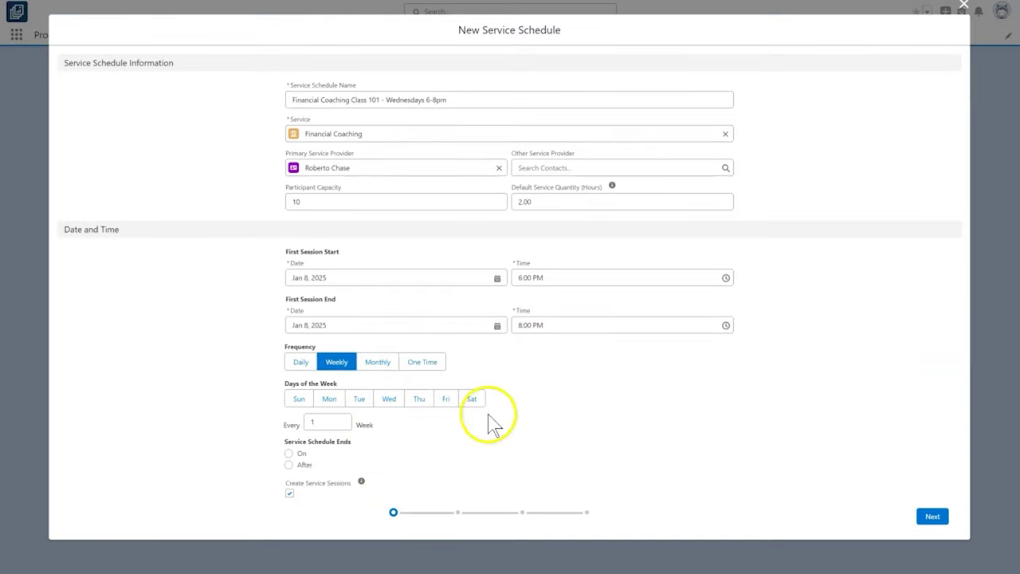
left_click(389, 398)
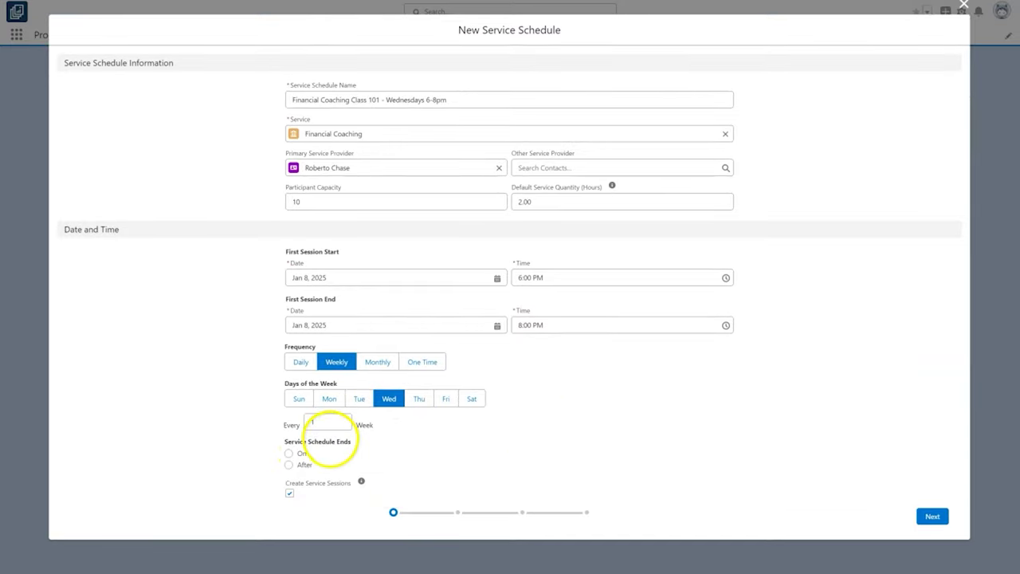
left_click(296, 453)
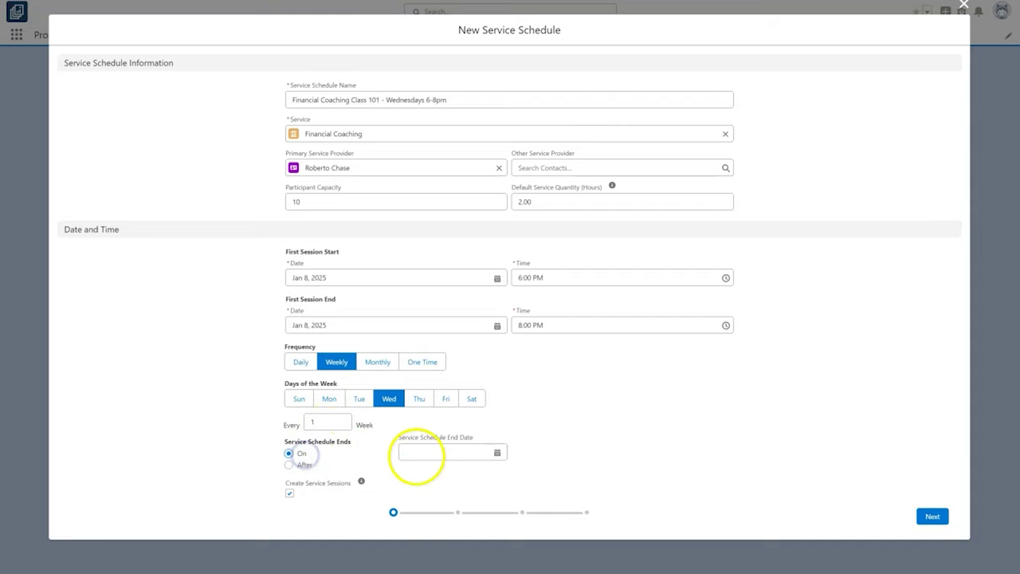
left_click(415, 452)
left_click(382, 453)
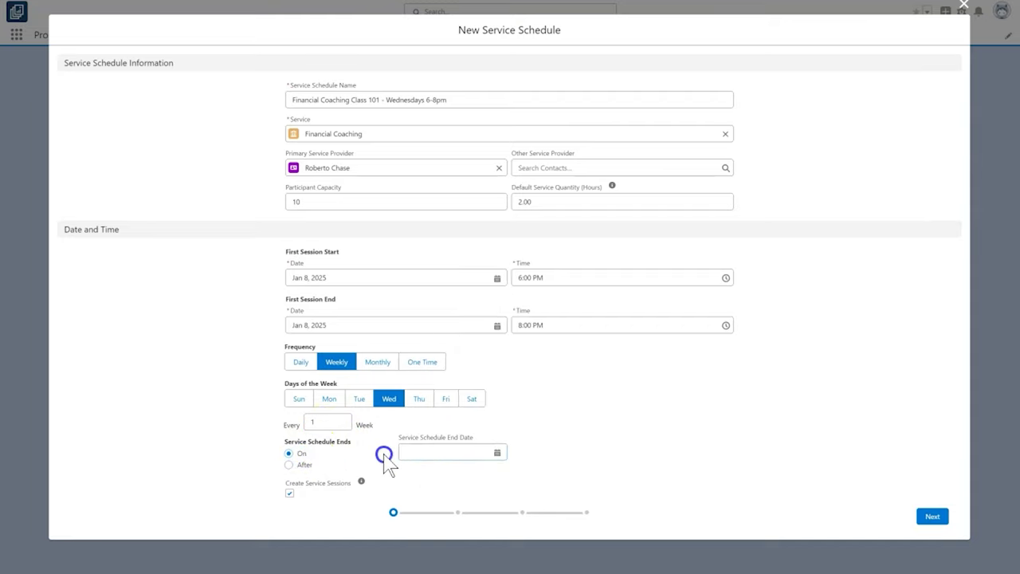
left_click(289, 464)
left_click(416, 451)
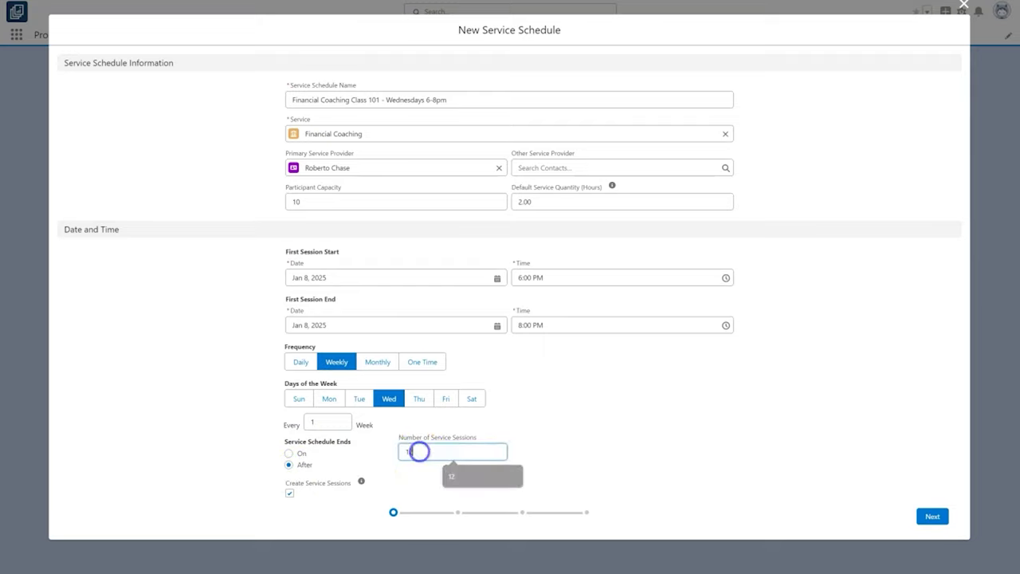
type("12")
left_click(555, 452)
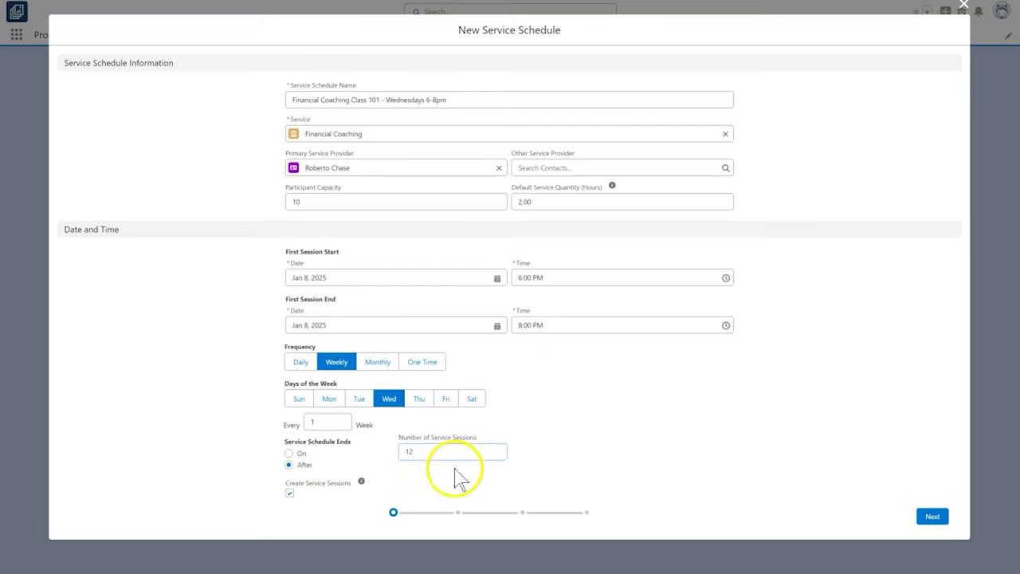
Keep automatic service session creation on and advance to the session review
mouse_move(363, 487)
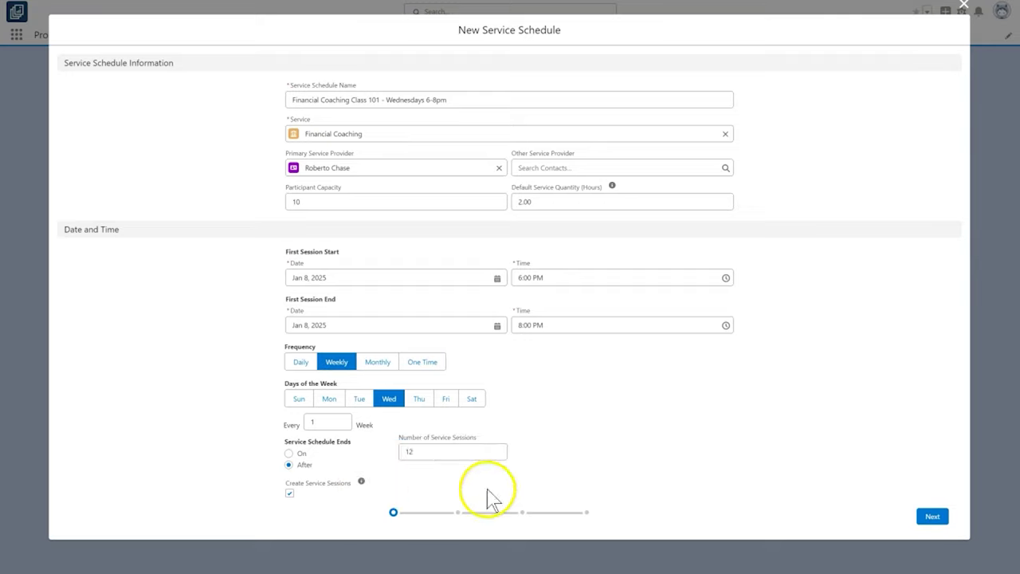
left_click(517, 485)
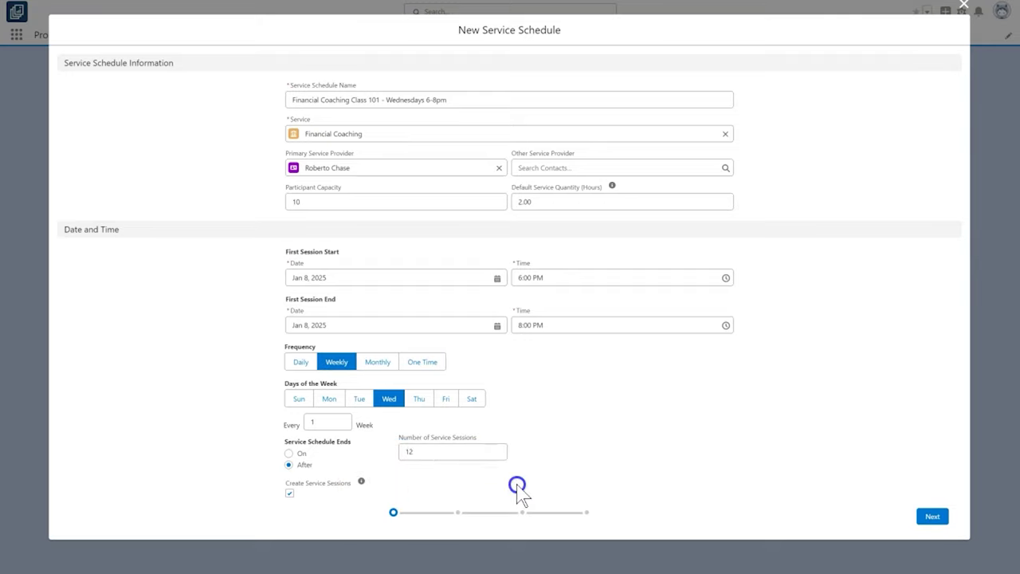
left_click(290, 494)
left_click(290, 493)
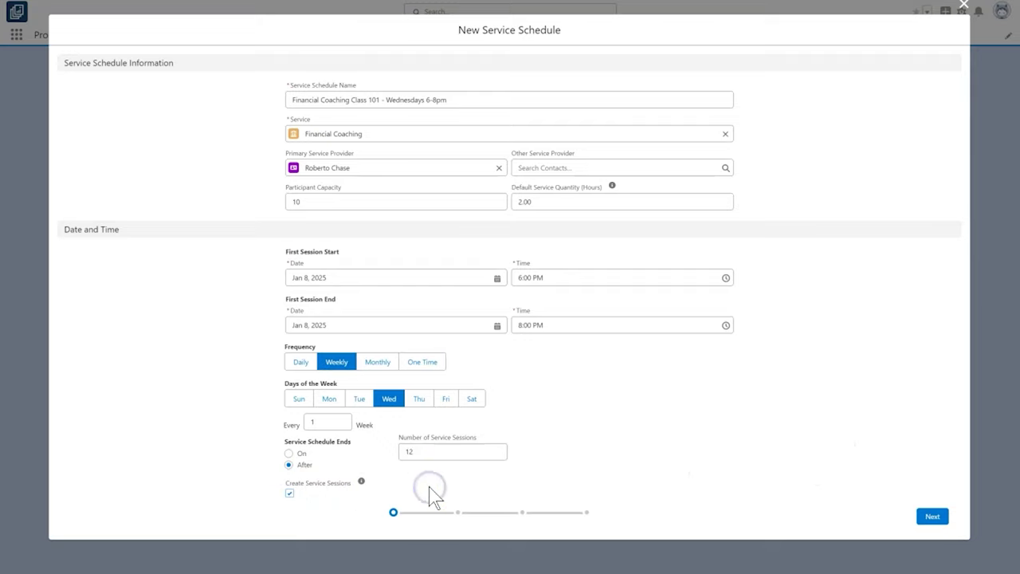
left_click(934, 518)
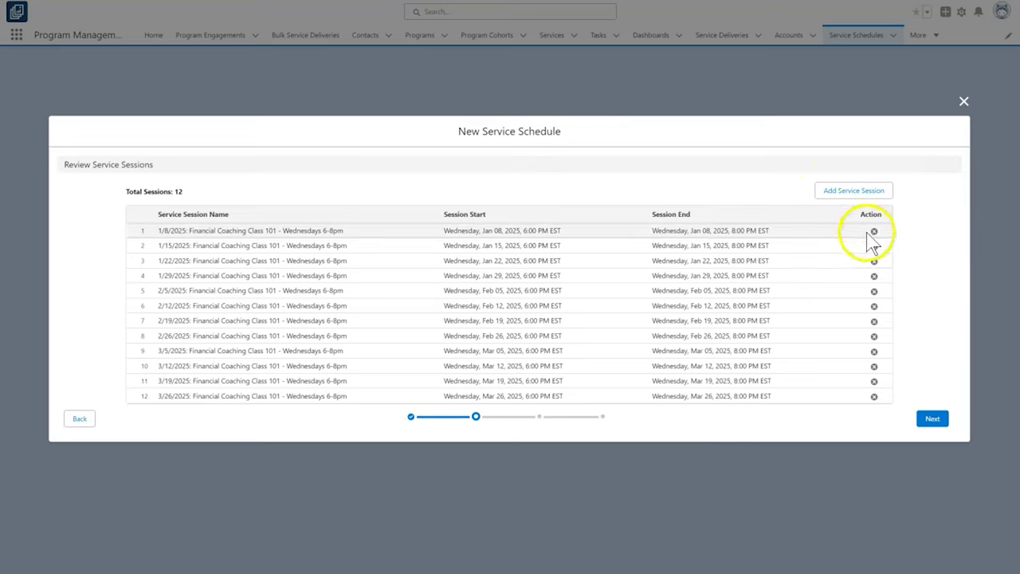
Remove the 3/12/2025 session, leaving 11, and continue to the participant step
left_click(874, 368)
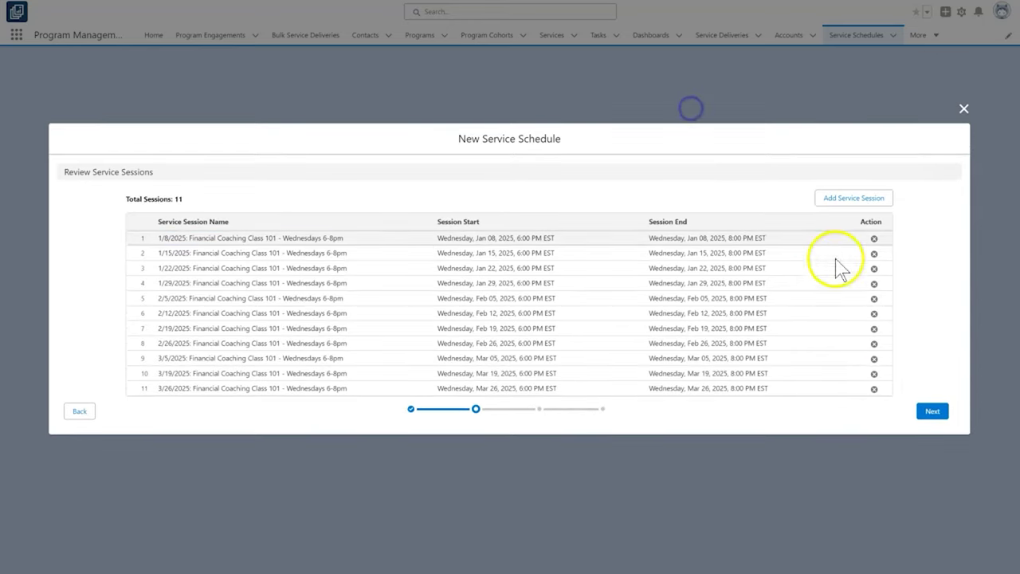
left_click(930, 411)
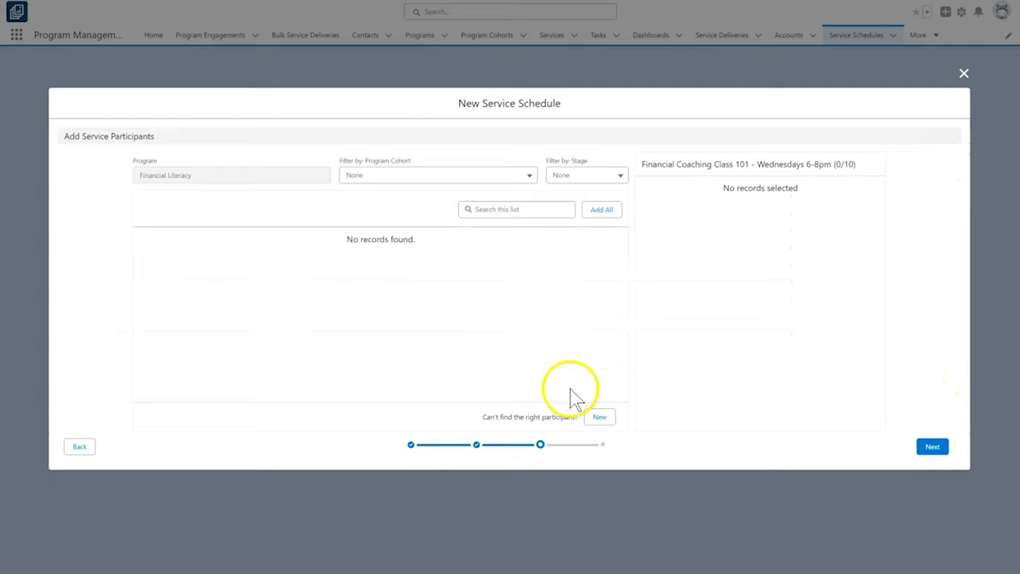
left_click(404, 173)
left_click(421, 212)
left_click(587, 174)
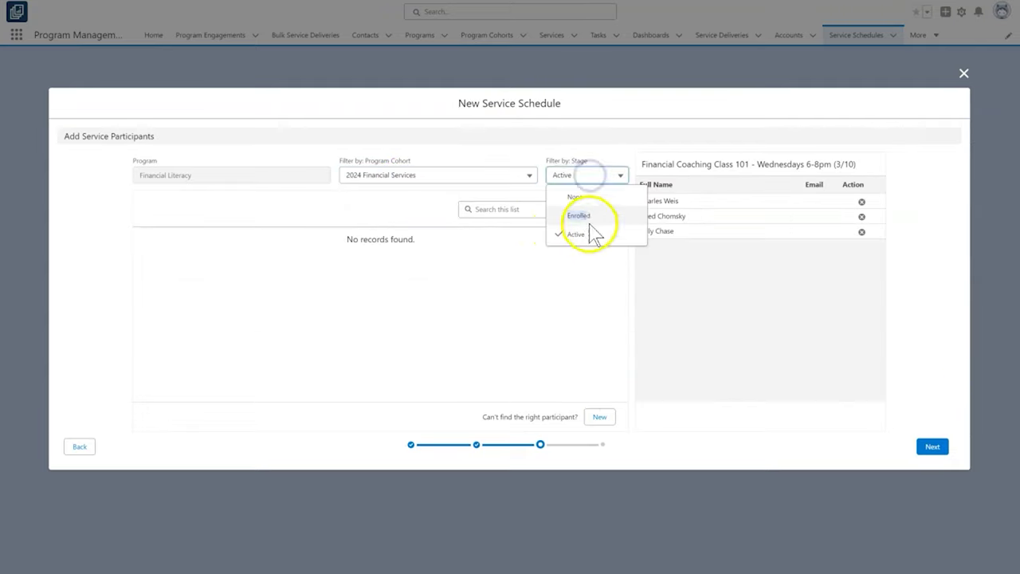
left_click(583, 217)
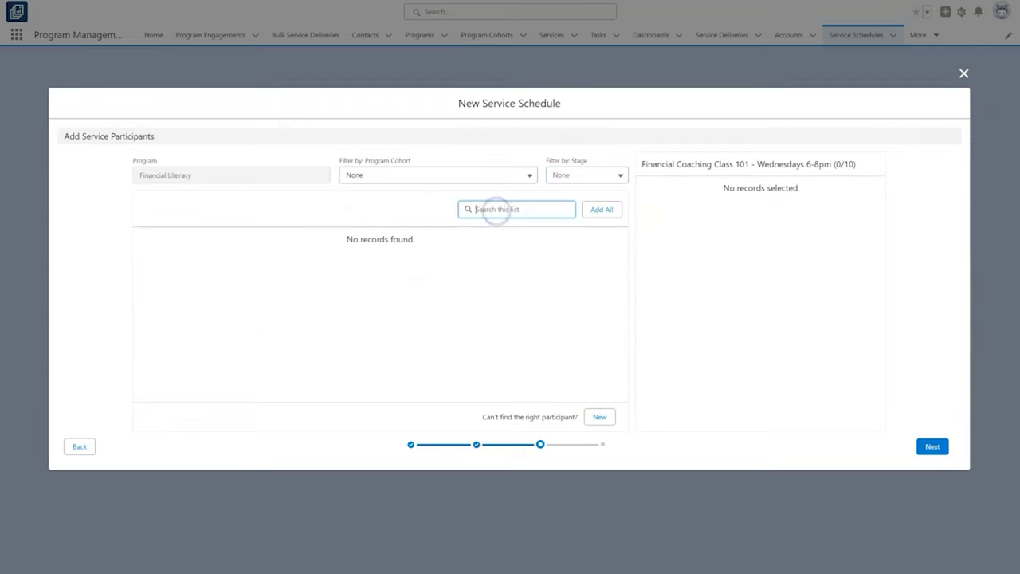
type("Roberto")
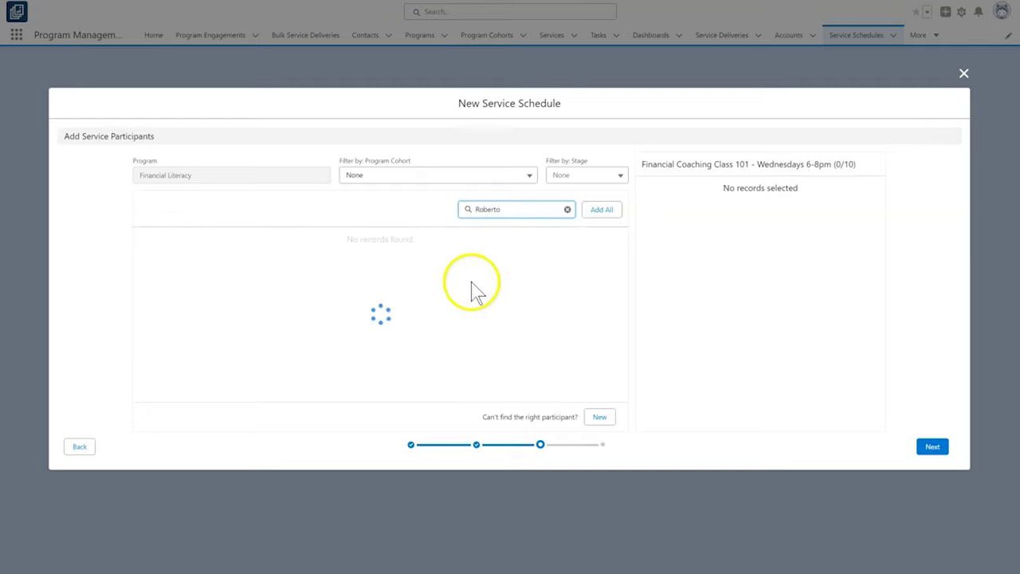
left_click(567, 209)
left_click(670, 211)
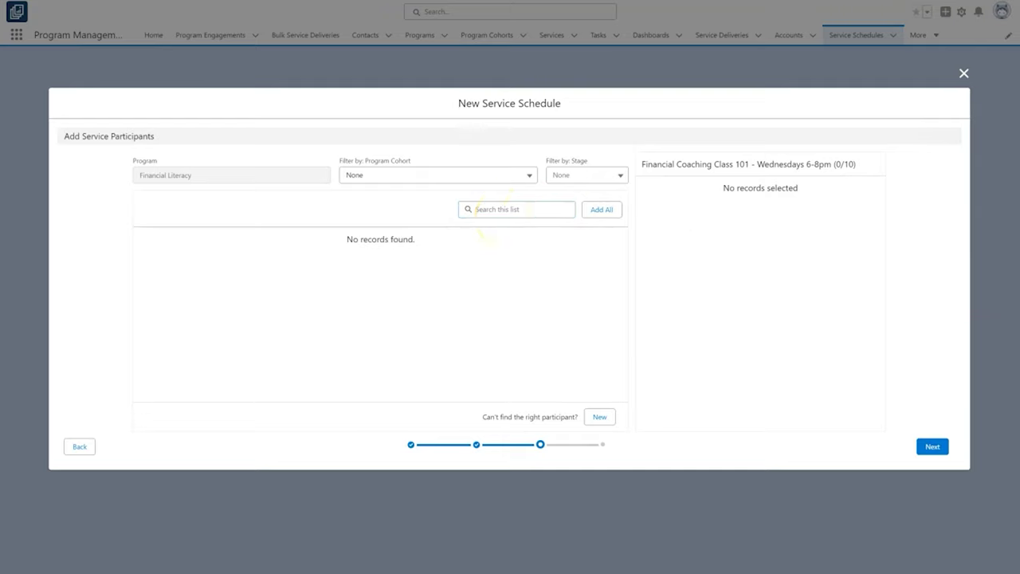
left_click(600, 415)
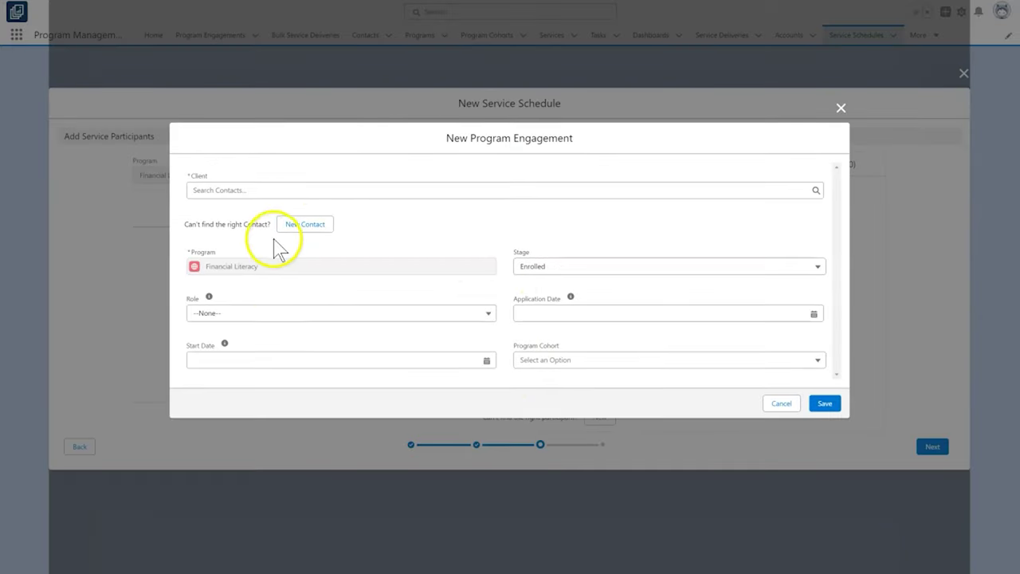
Create a Client program engagement for a recent contact with start date May 1, 2024
left_click(268, 312)
left_click(266, 353)
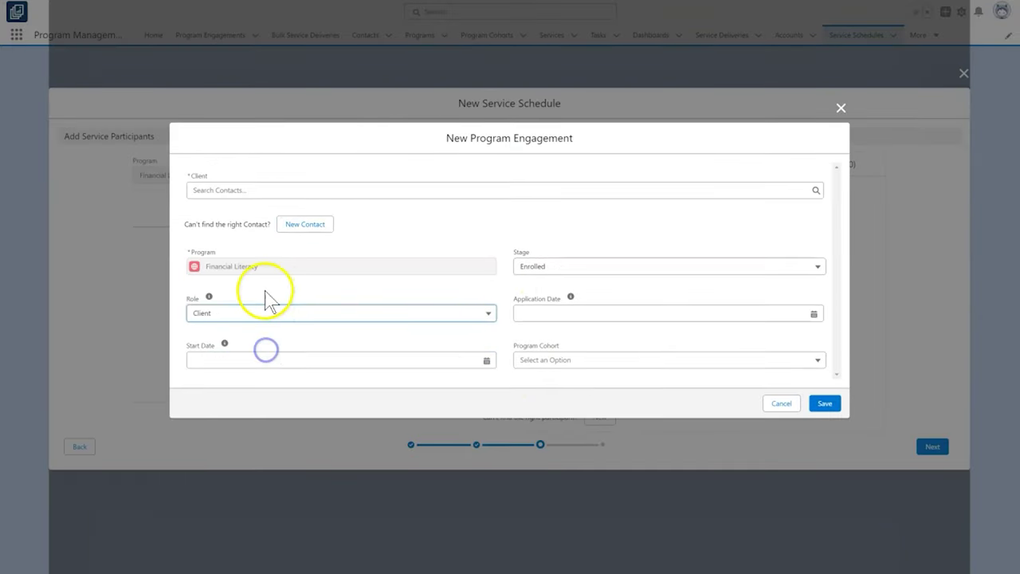
left_click(269, 188)
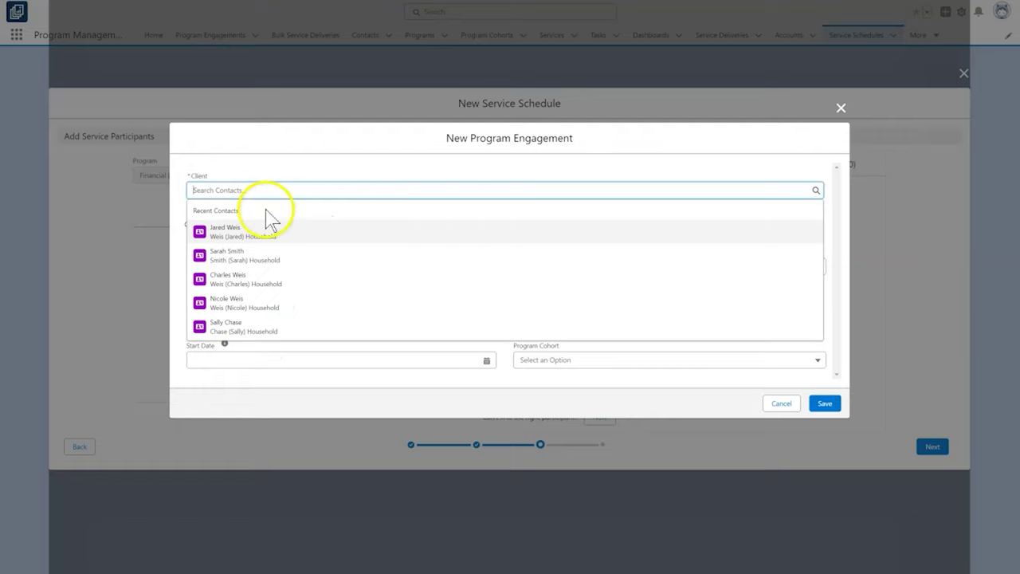
left_click(266, 223)
left_click(277, 355)
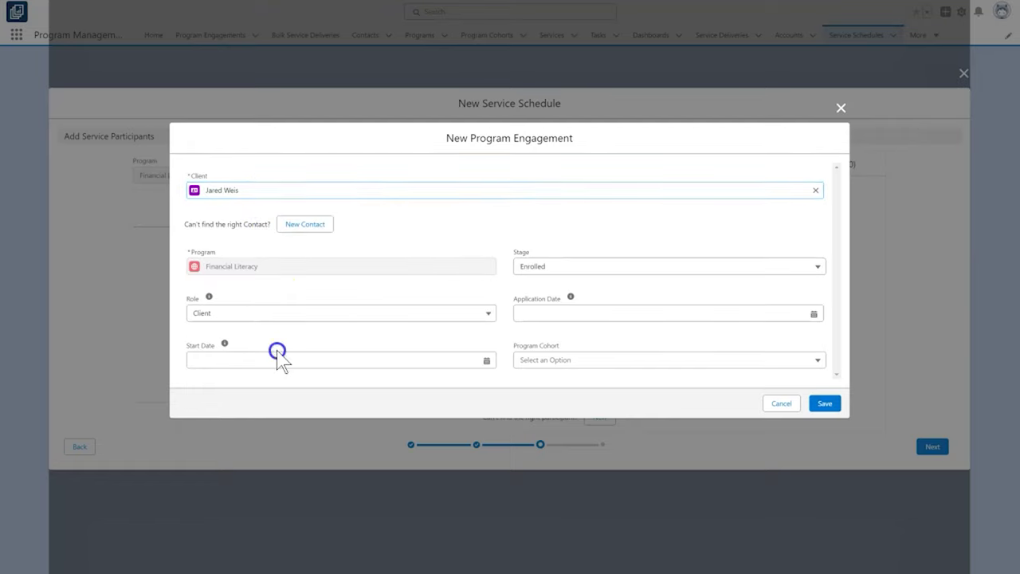
type("May 1, 2024")
left_click(619, 359)
left_click(837, 404)
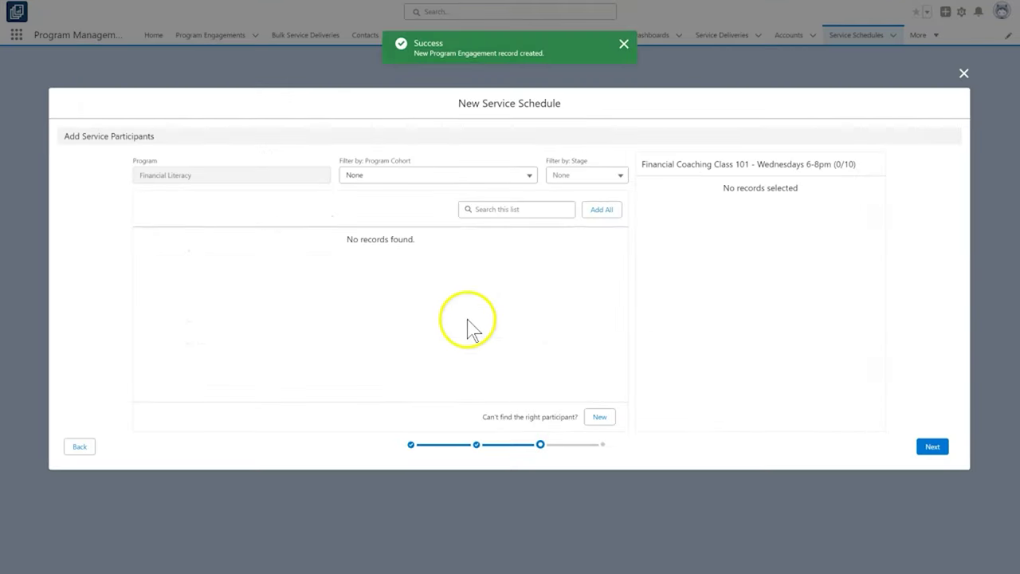
Filter candidates to the Enrolled stage, add the client as fourth participant, and continue to review
left_click(587, 216)
left_click(588, 175)
left_click(580, 215)
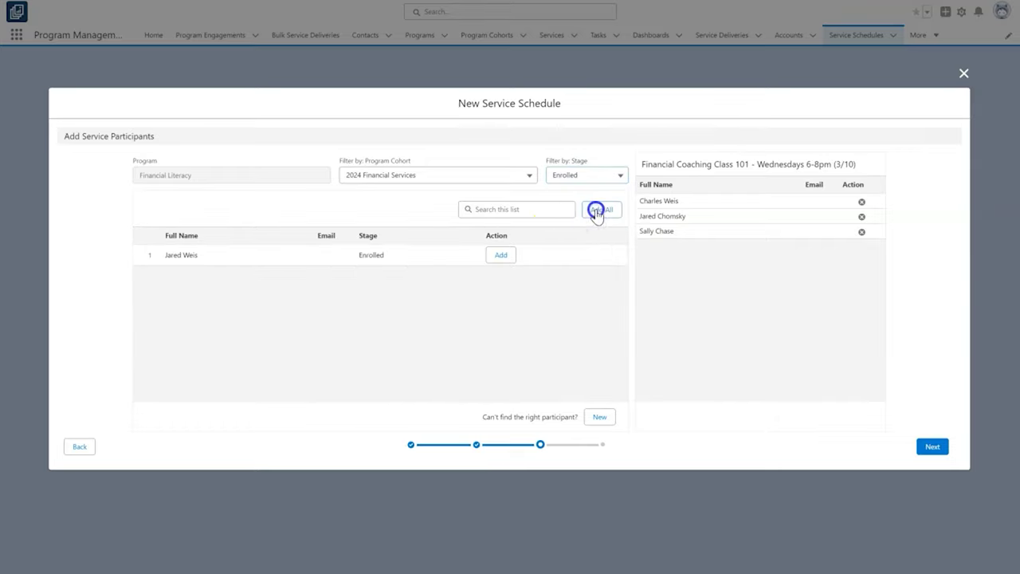
left_click(601, 209)
double_click(634, 289)
left_click(939, 446)
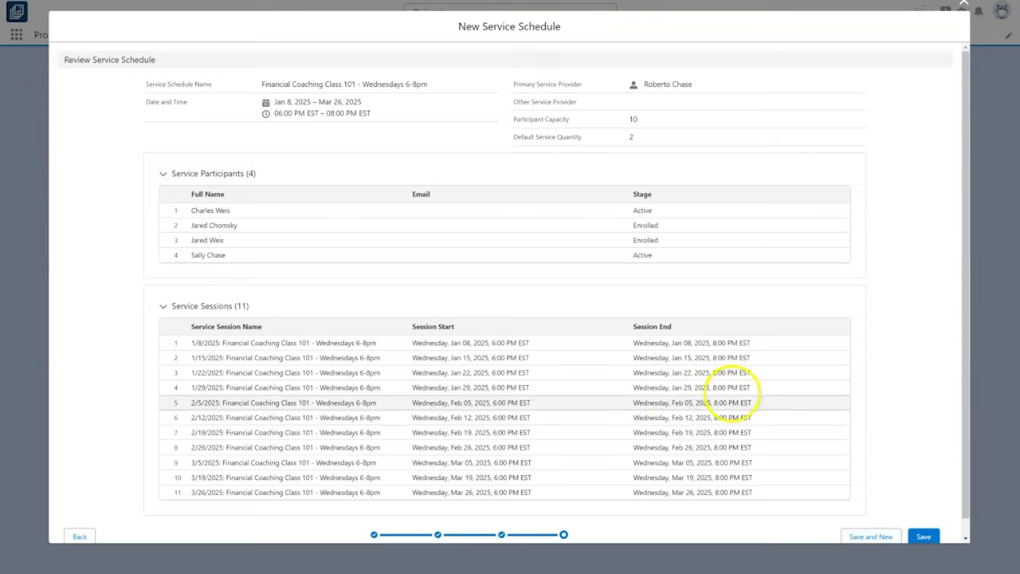
Save the service schedule with its 4 participants and 11 sessions, confirming the save
left_click(924, 538)
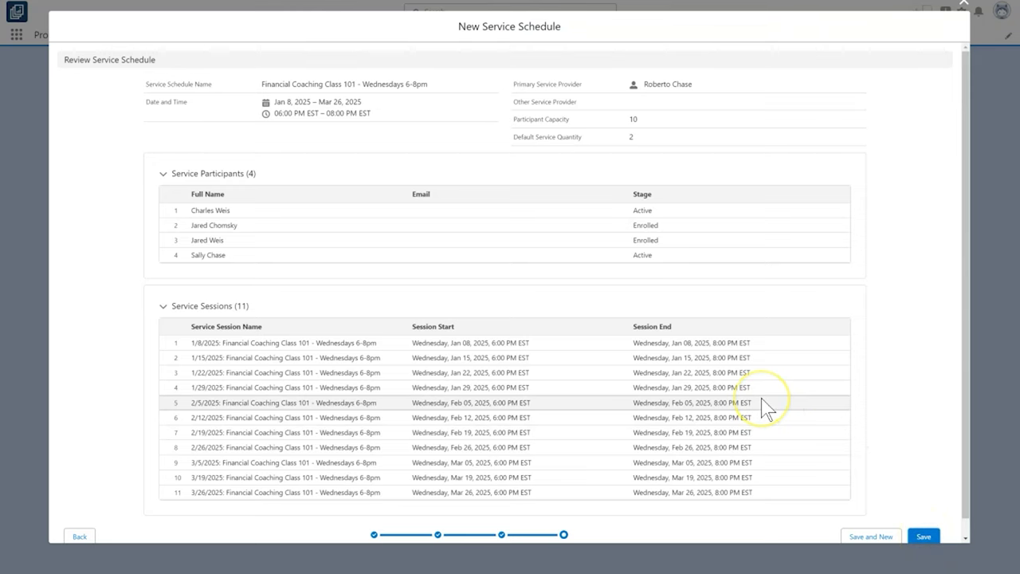
scroll(761, 406, "down", 1)
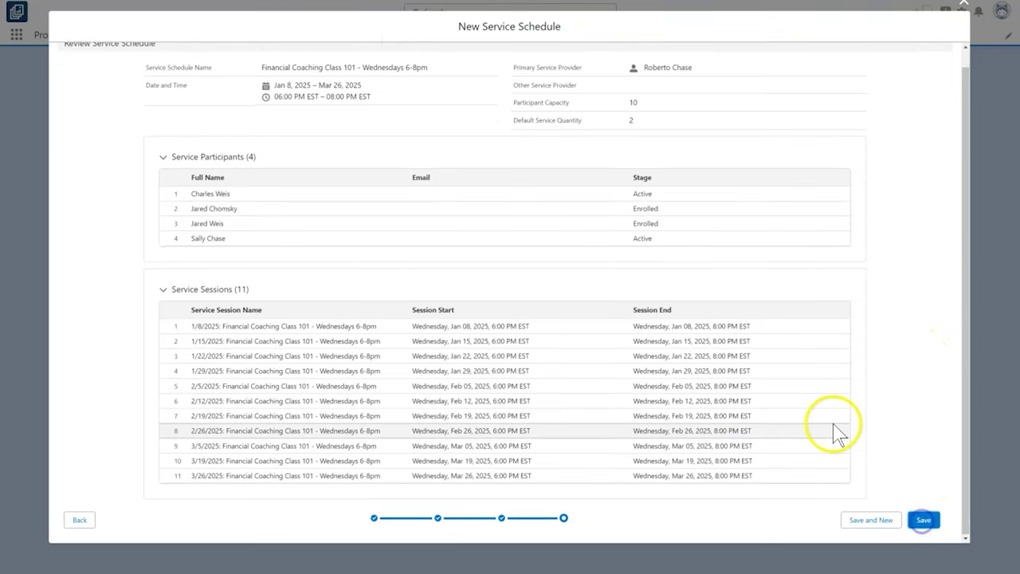
left_click(924, 536)
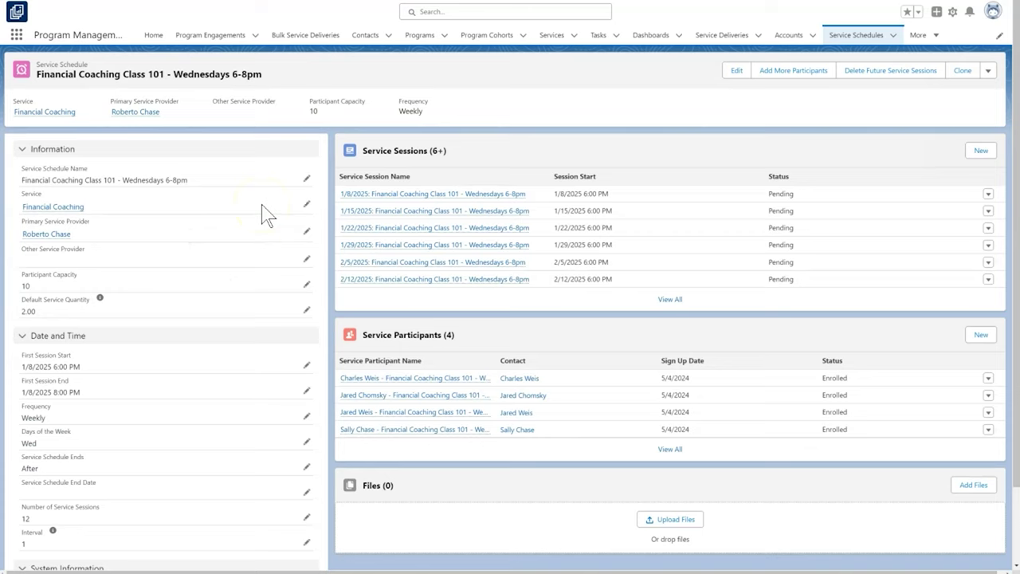
Open the 1/8/2025 service session record from the saved schedule page
mouse_move(505, 195)
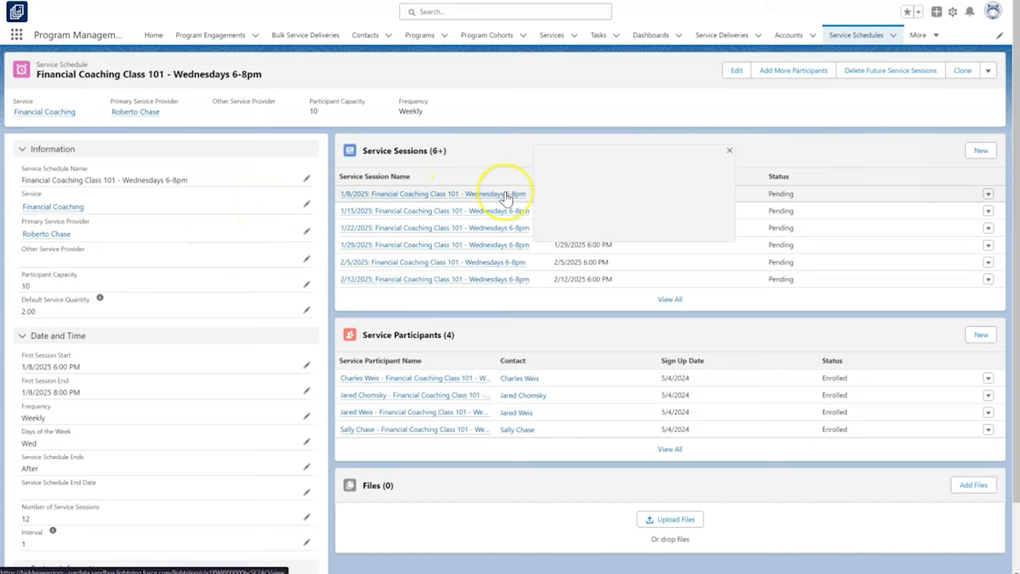
left_click(505, 195)
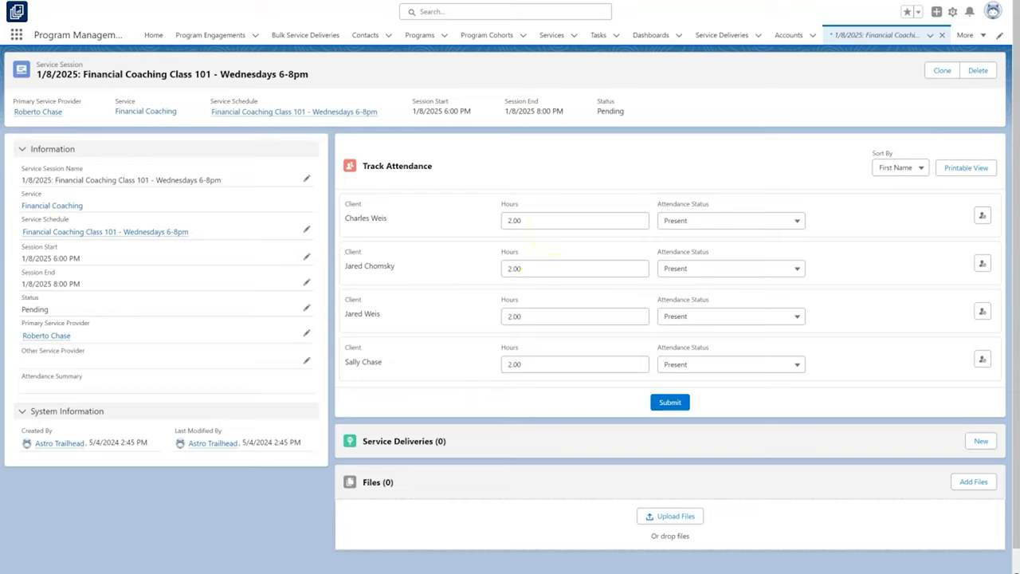
Mark the first client Excused Absence and the second Unexcused Absence, then submit attendance
left_click(661, 221)
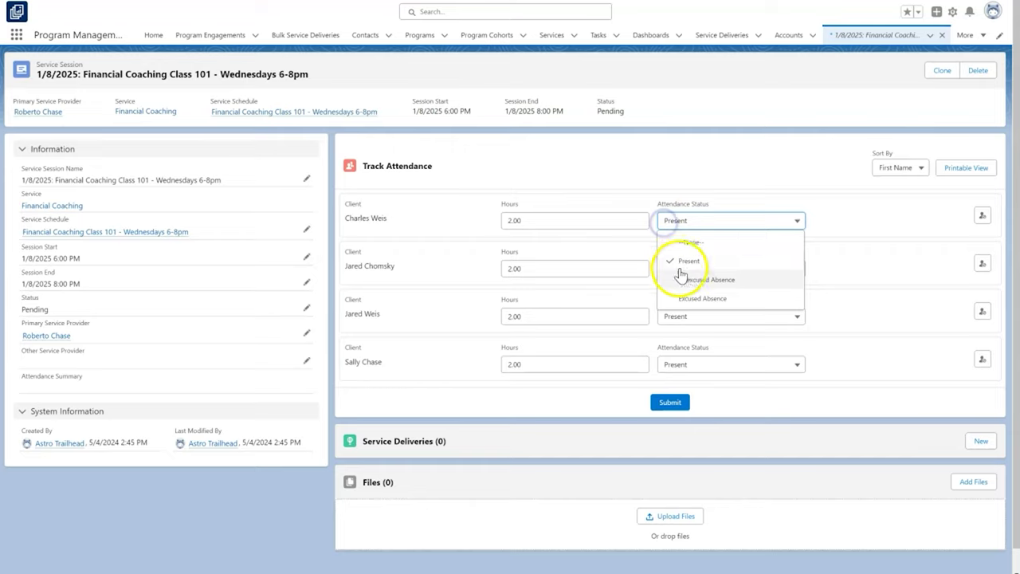
left_click(685, 297)
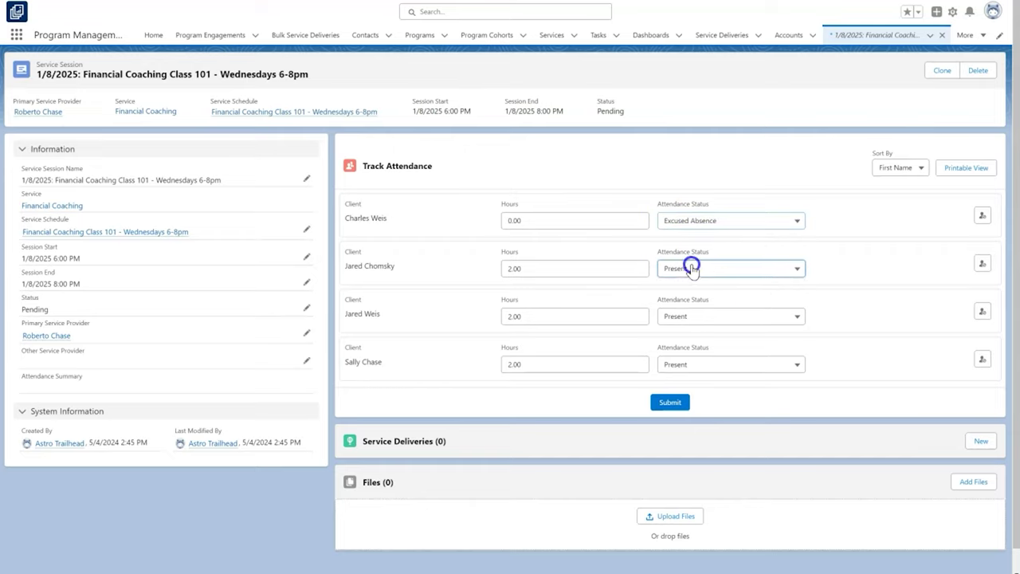
left_click(687, 268)
left_click(711, 330)
left_click(674, 403)
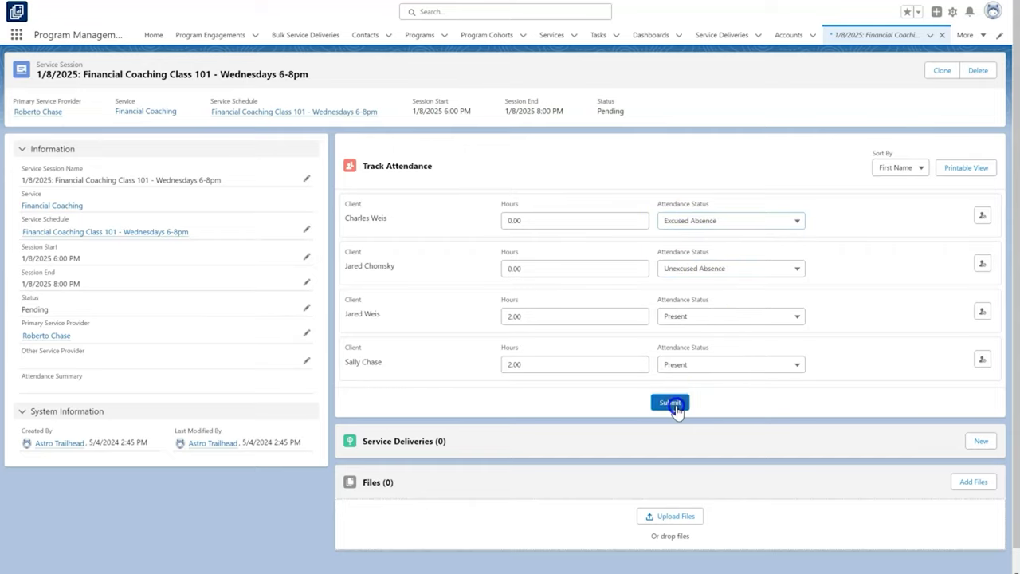